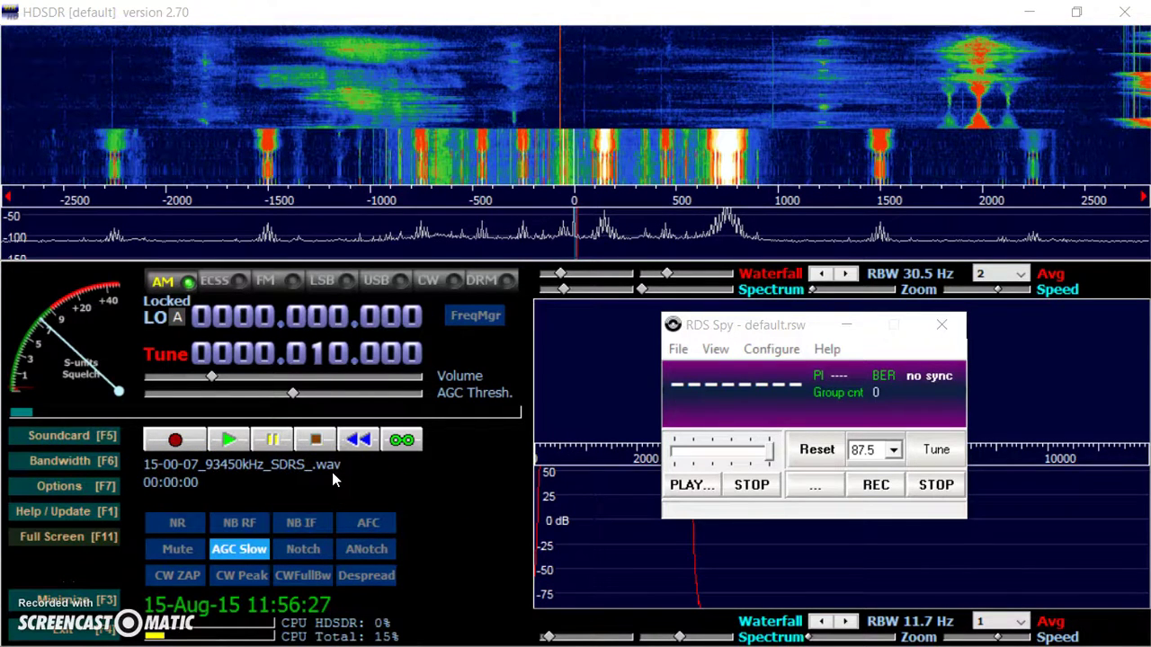
# Step: Start playback of the IQ recording and switch demodulation from AM to FM (bandwidth 8705)
pyautogui.click(227, 443)
pyautogui.click(296, 398)
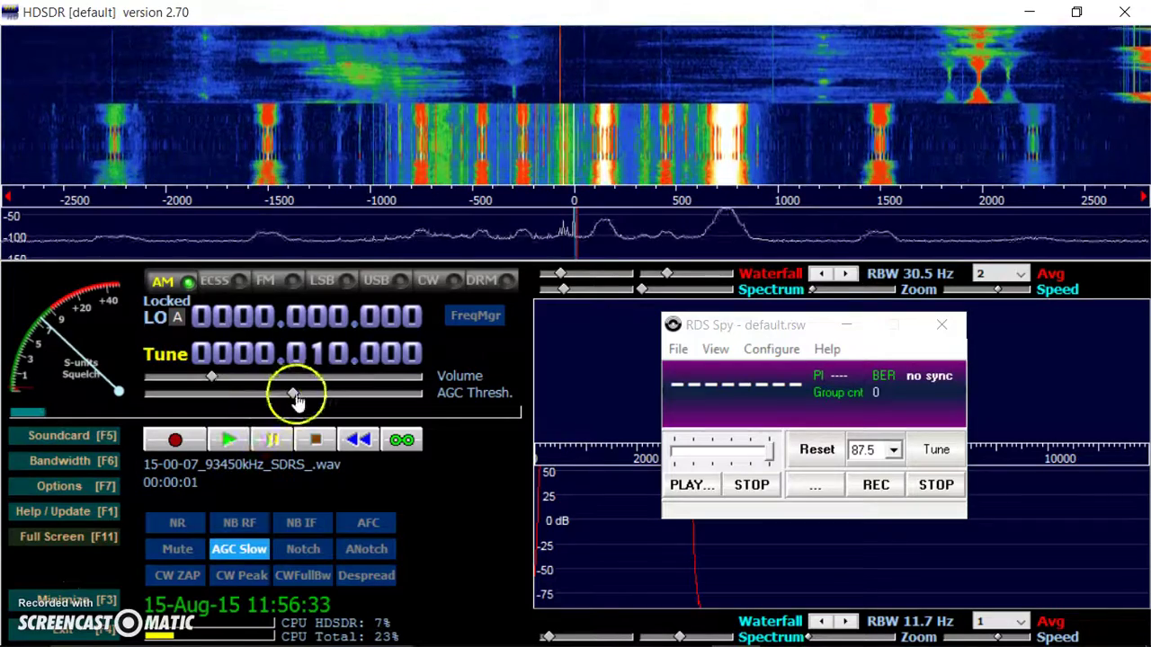
pyautogui.click(295, 284)
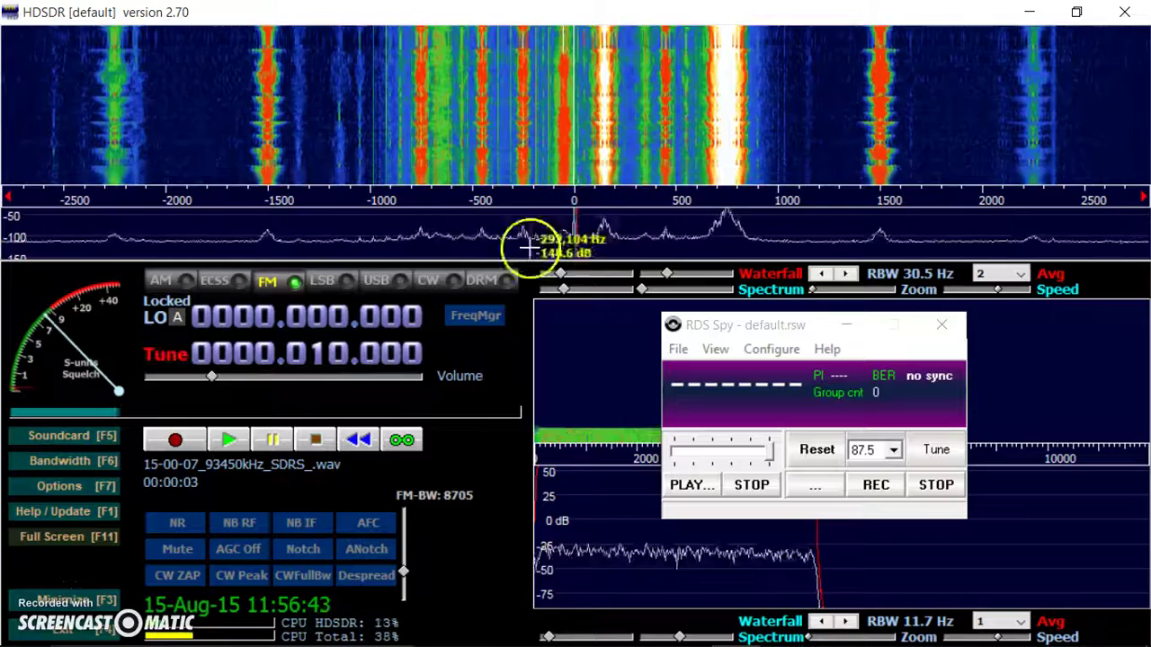
# Step: Set HDSDR's output sampling rate to 192000 Hz, raising FM bandwidth to 129386
pyautogui.click(79, 461)
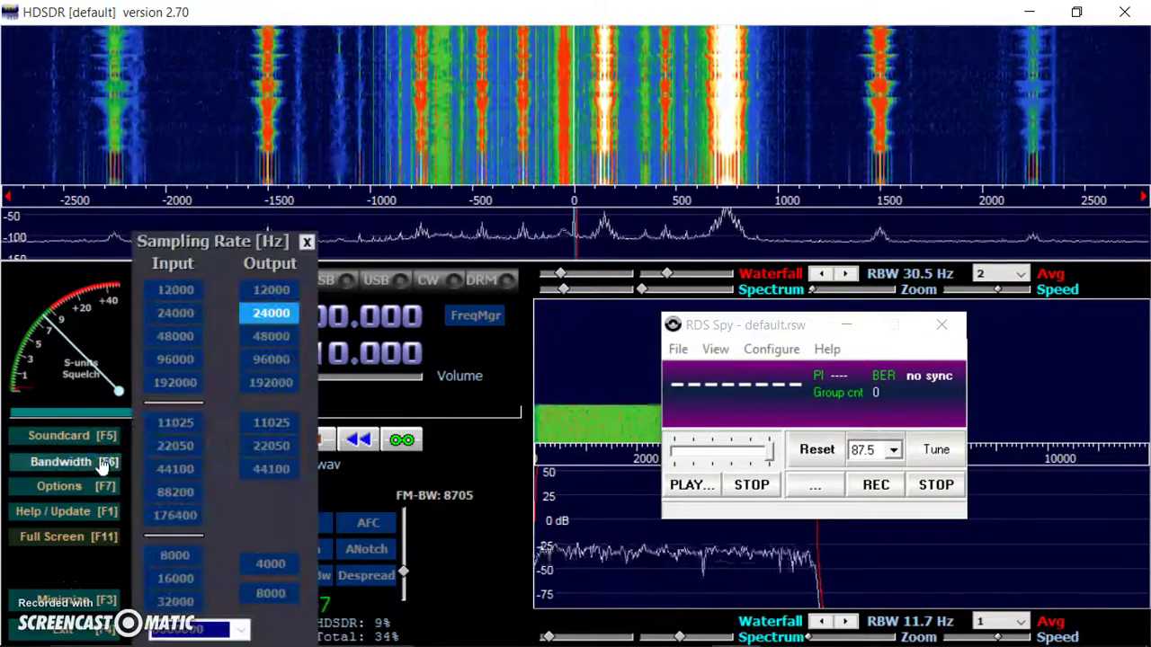
pyautogui.click(280, 312)
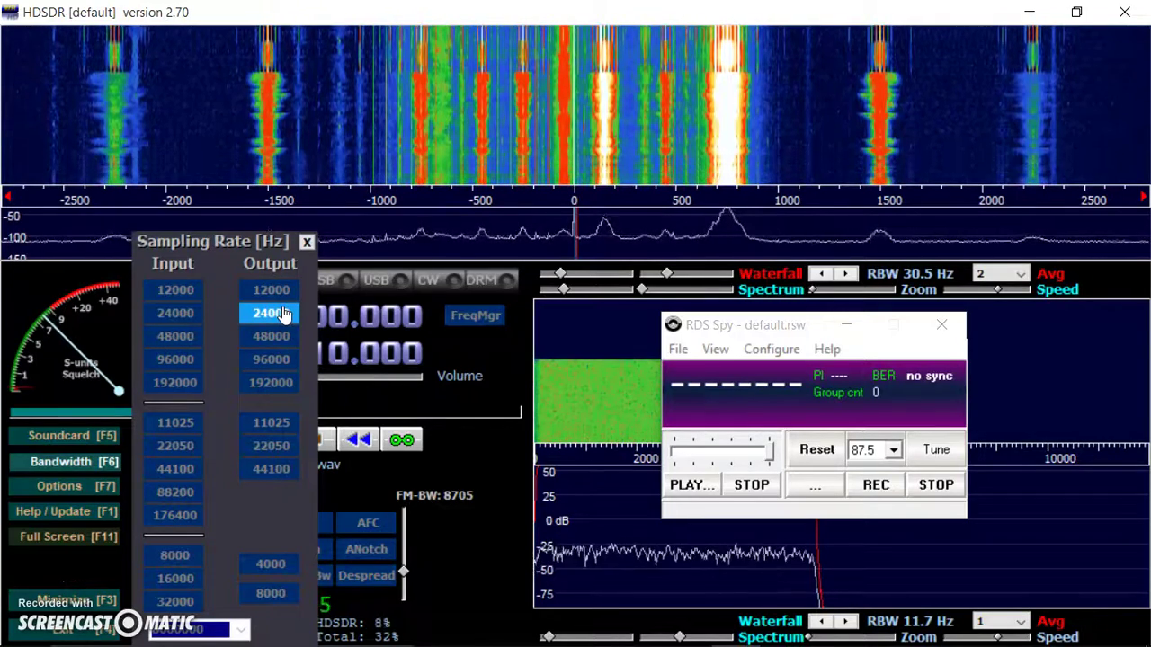
pyautogui.click(274, 348)
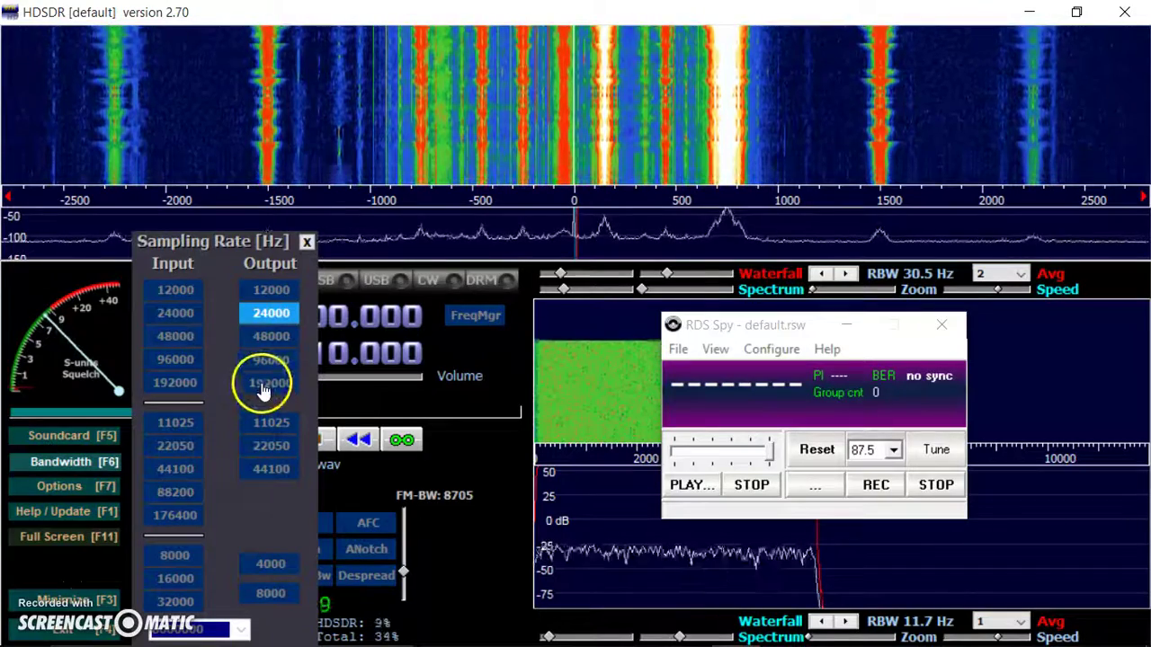
pyautogui.click(269, 383)
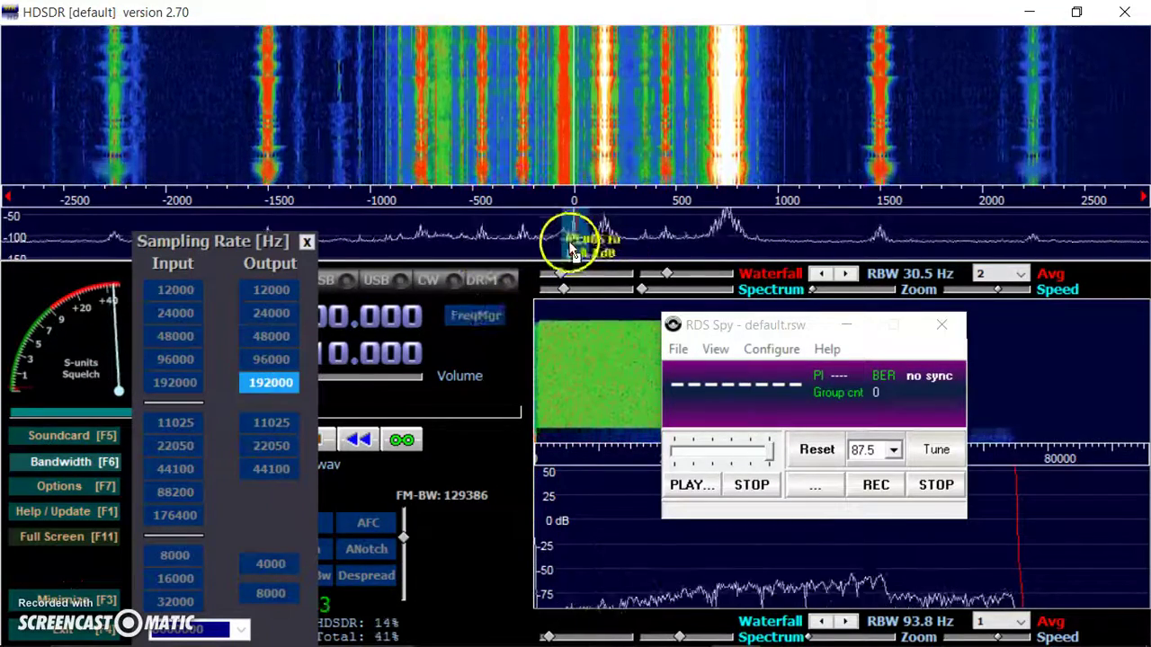
# Step: Tune onto the strong carrier at 751 kHz and widen FM bandwidth to 155295
pyautogui.click(306, 243)
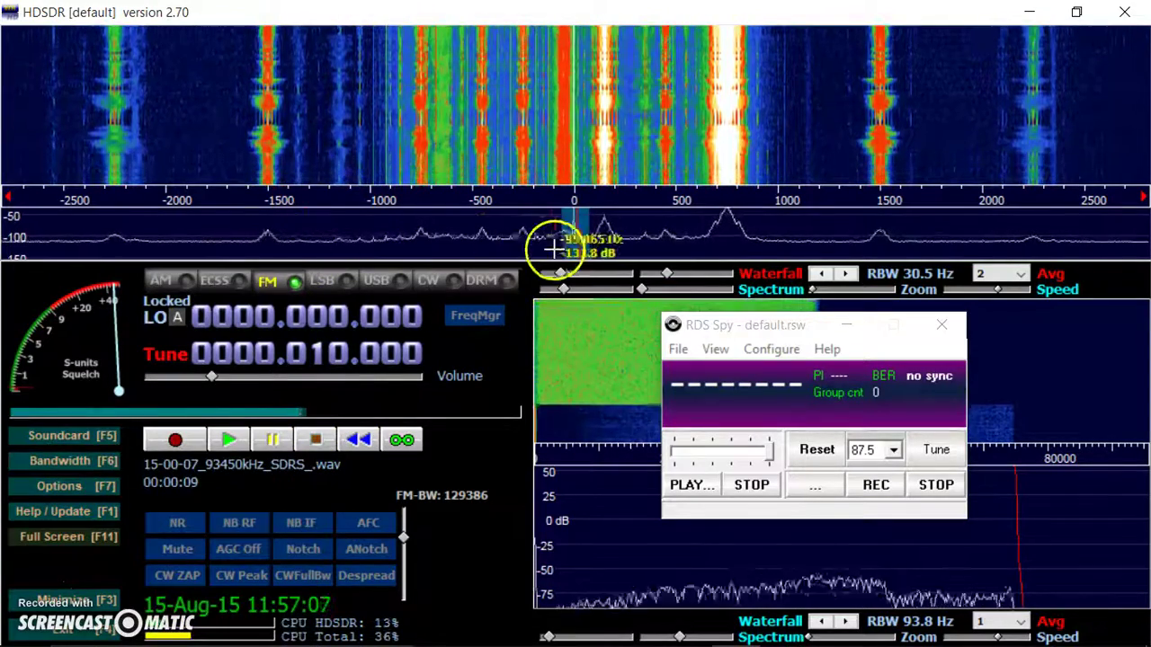
pyautogui.moveTo(553, 244)
pyautogui.mouseDown()
pyautogui.moveTo(676, 247)
pyautogui.moveTo(719, 272)
pyautogui.moveTo(722, 262)
pyautogui.mouseUp()
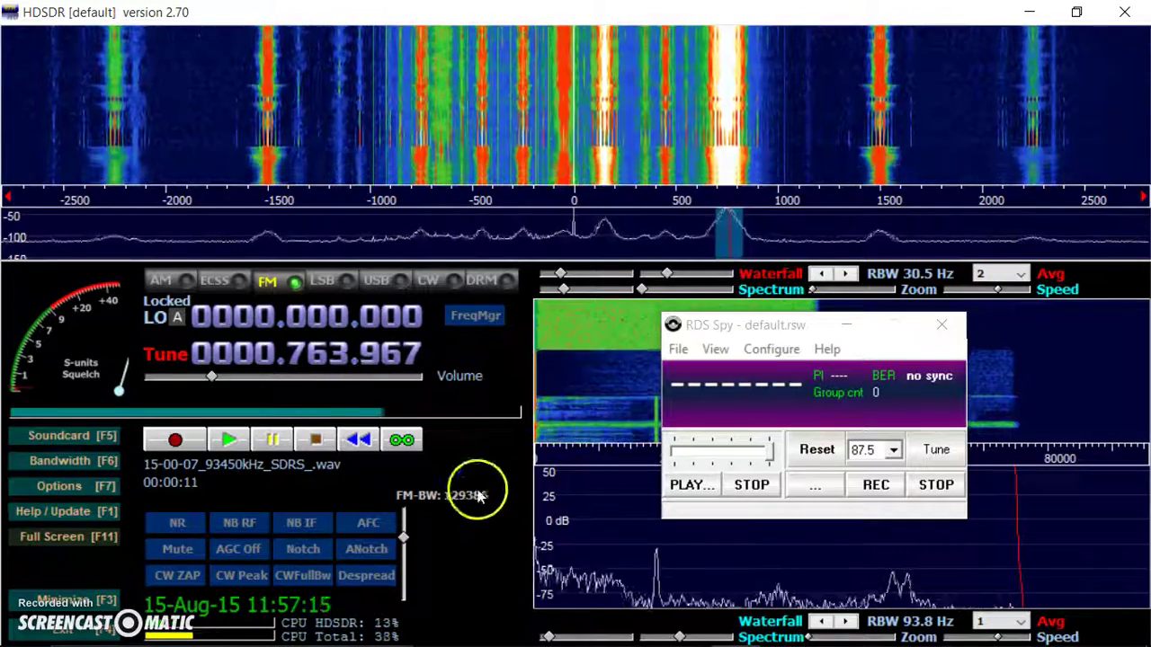
pyautogui.moveTo(404, 543); pyautogui.dragTo(405, 527)
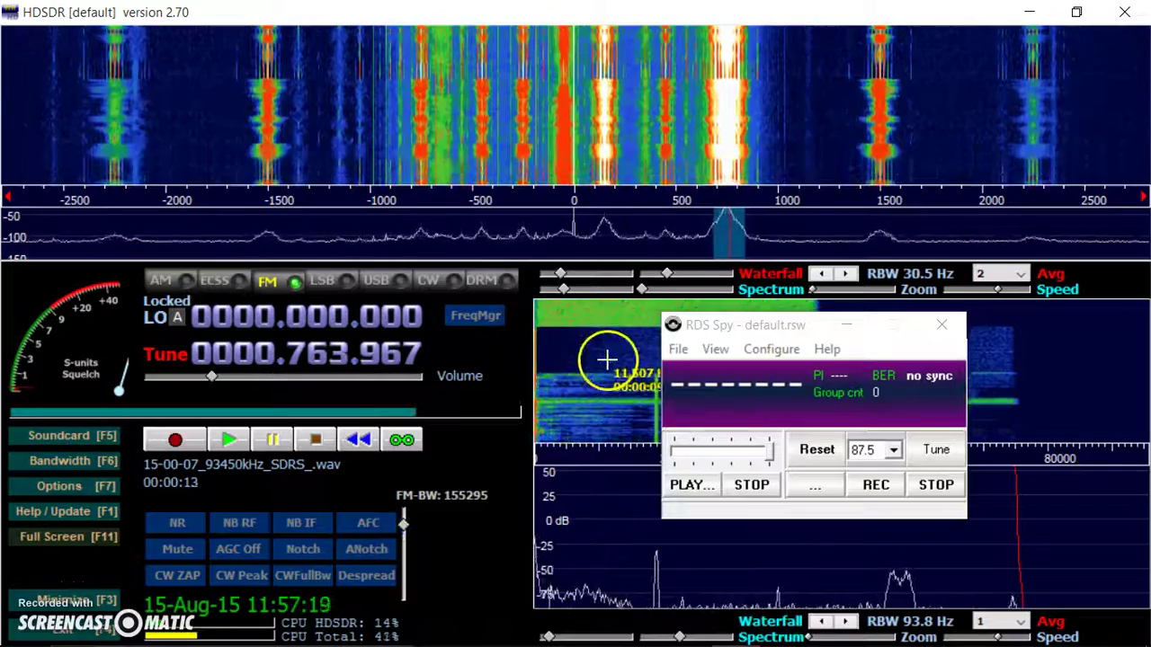
pyautogui.click(266, 236)
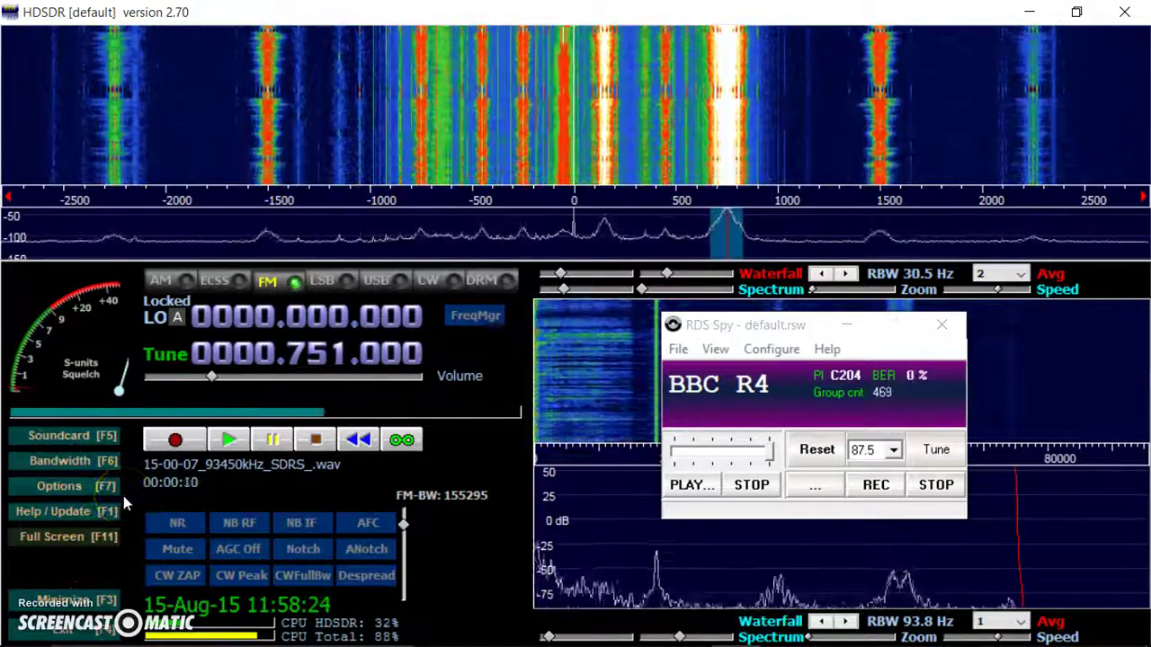
# Step: Route HDSDR's RX output to Line 1 (Virtual Audio Cable) instead of the speakers
pyautogui.click(88, 442)
pyautogui.click(349, 426)
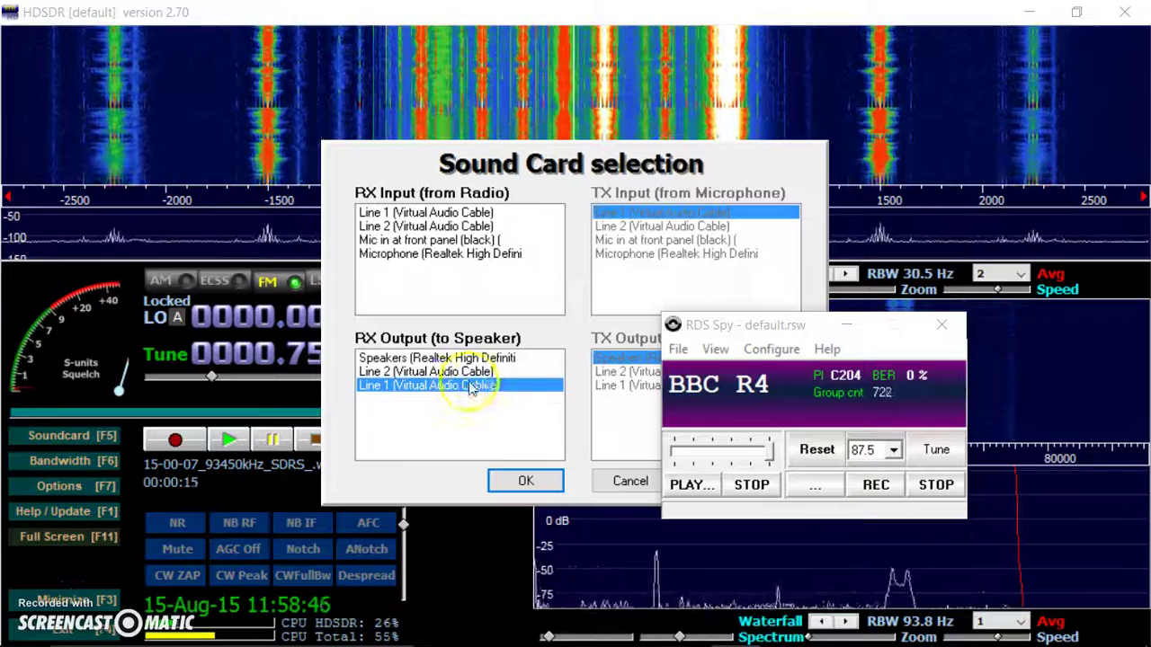
pyautogui.click(510, 464)
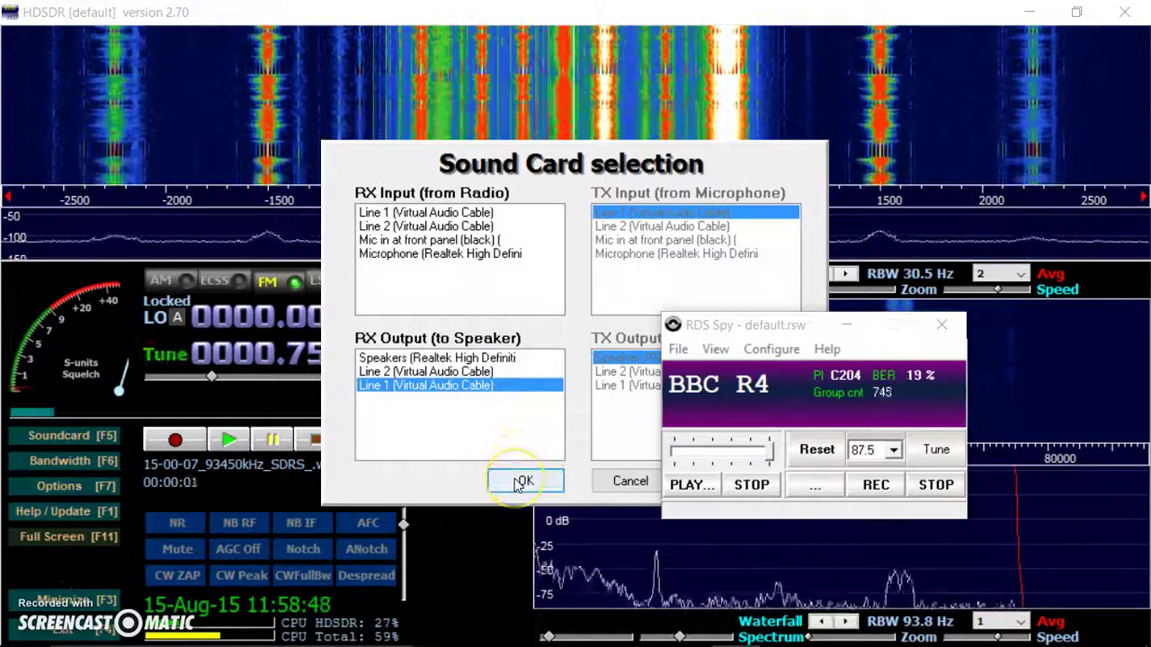
pyautogui.click(520, 483)
pyautogui.click(771, 349)
# Step: Set RDS Spy's sound card source to Line 1 (Virtual Audio Cable) in Direct RDS/MPX (192 kHz) mode
pyautogui.click(781, 373)
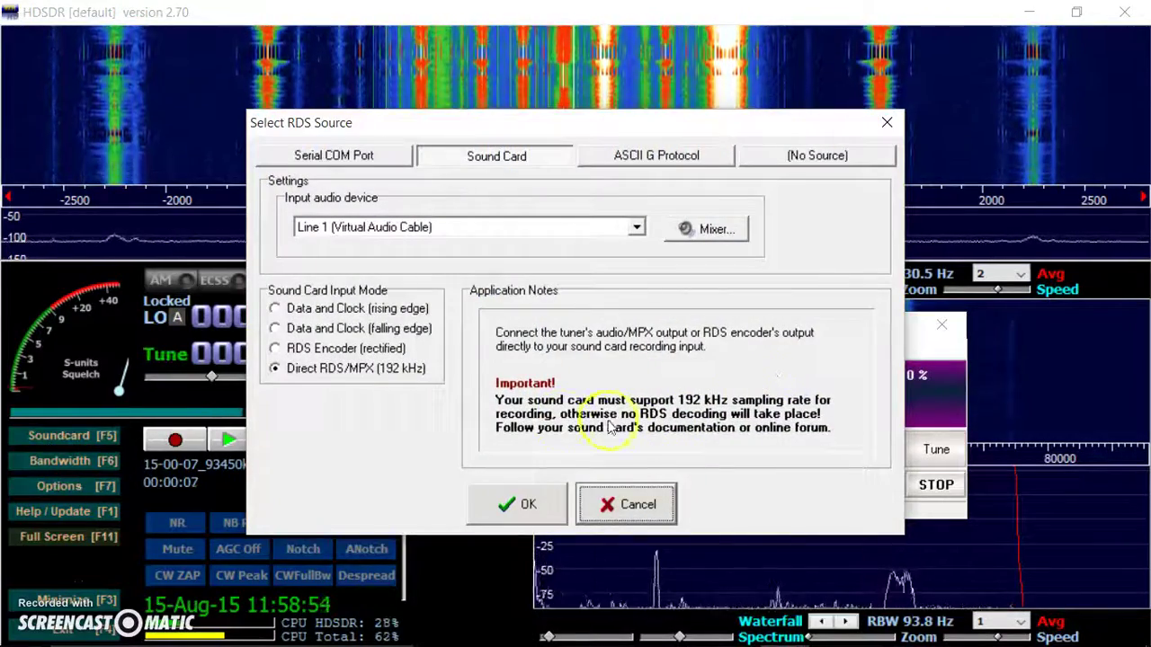
pyautogui.click(504, 404)
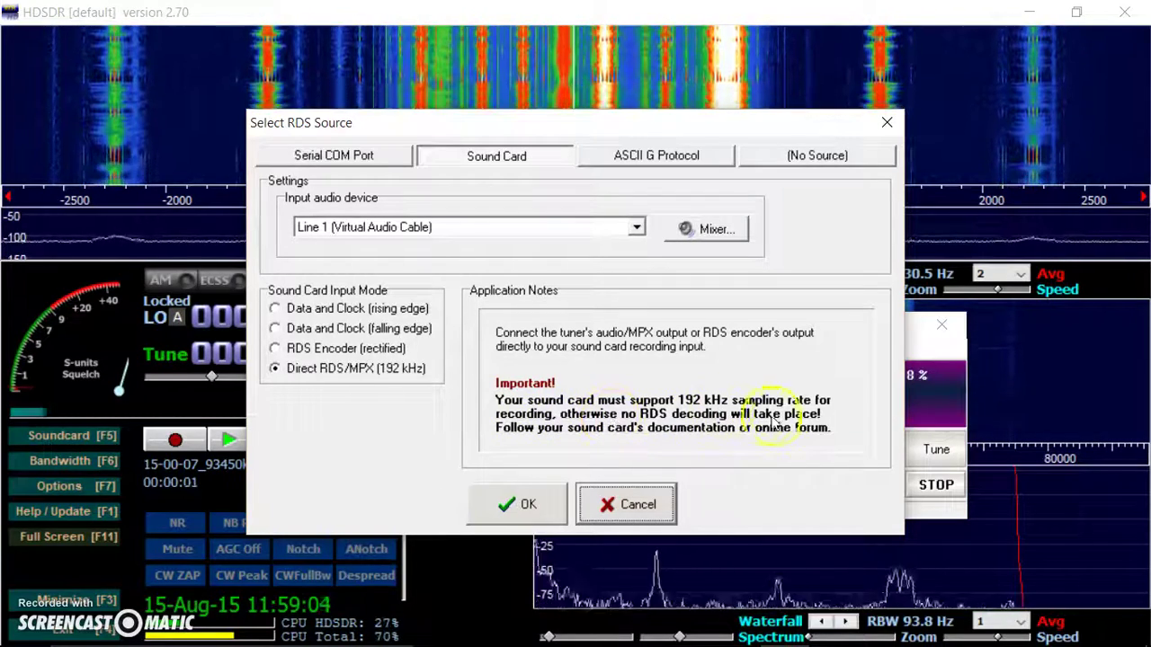
pyautogui.click(276, 370)
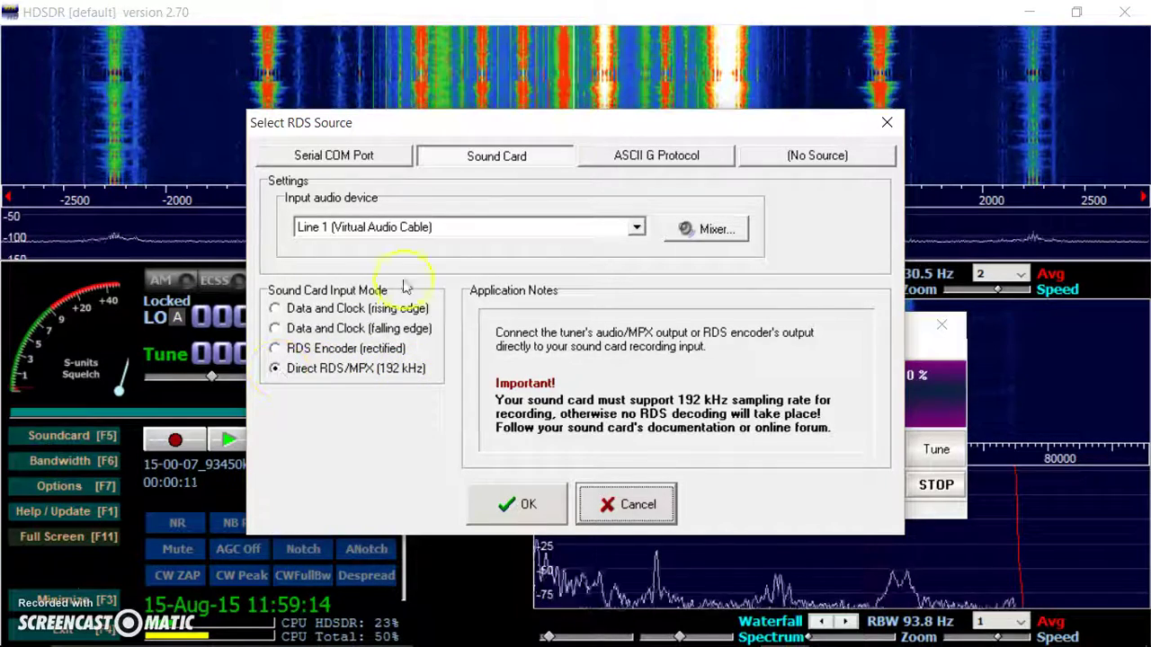
pyautogui.click(636, 229)
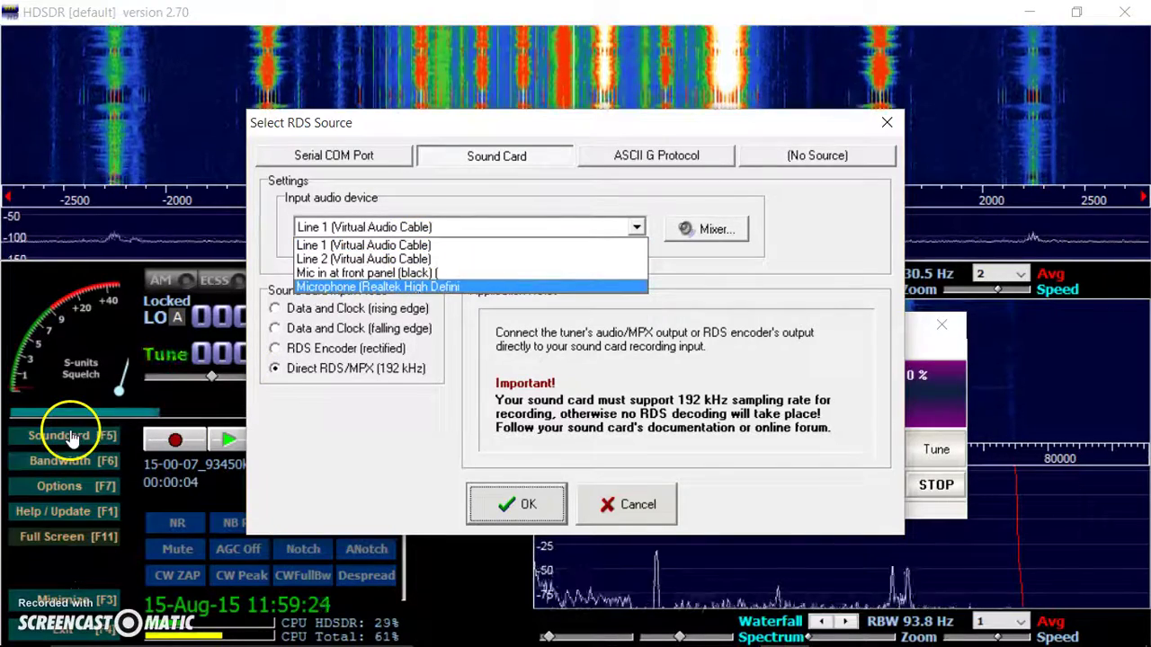
pyautogui.click(351, 245)
pyautogui.click(689, 236)
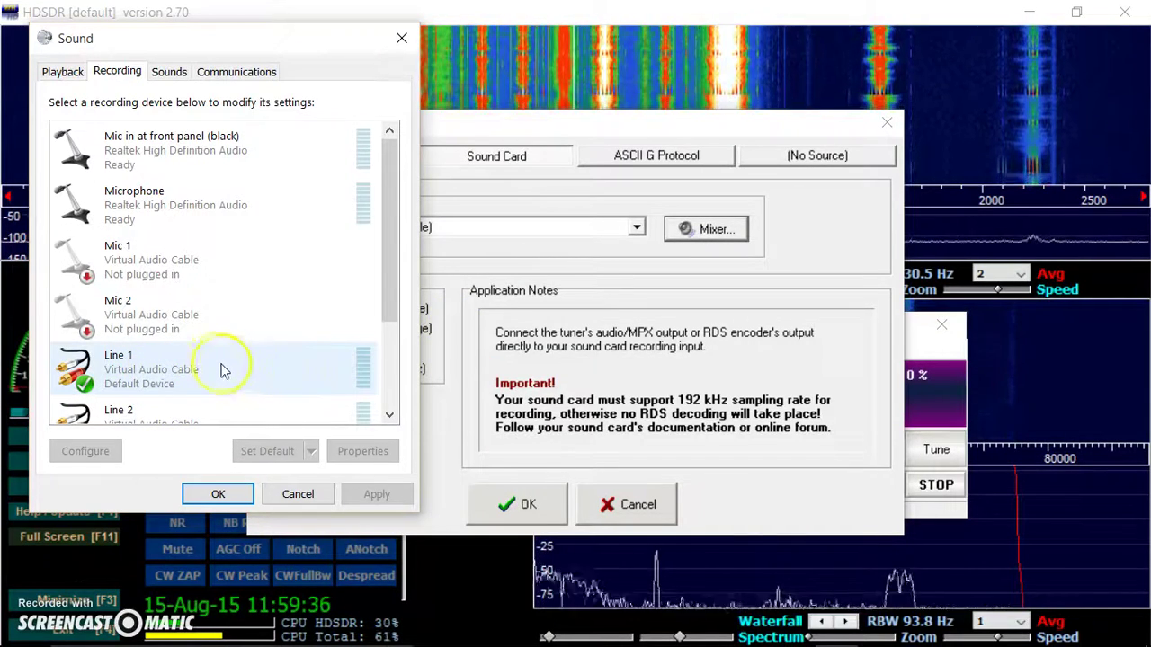
# Step: Open the Line 1 recording device properties and raise its recording level
pyautogui.click(321, 374)
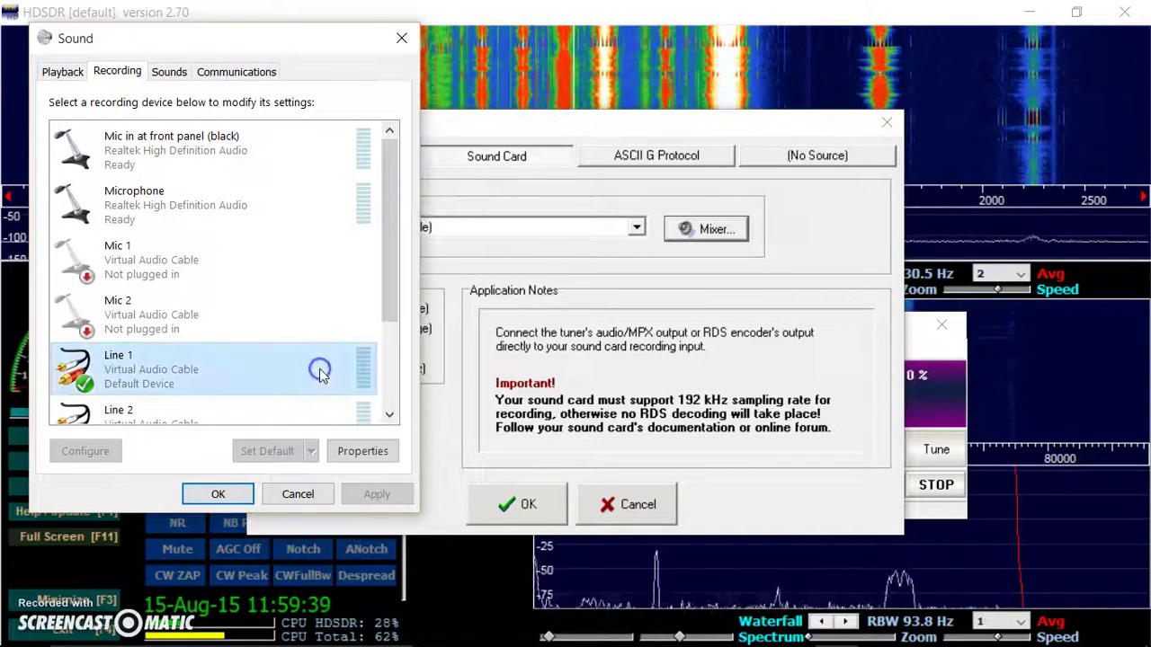
pyautogui.click(353, 452)
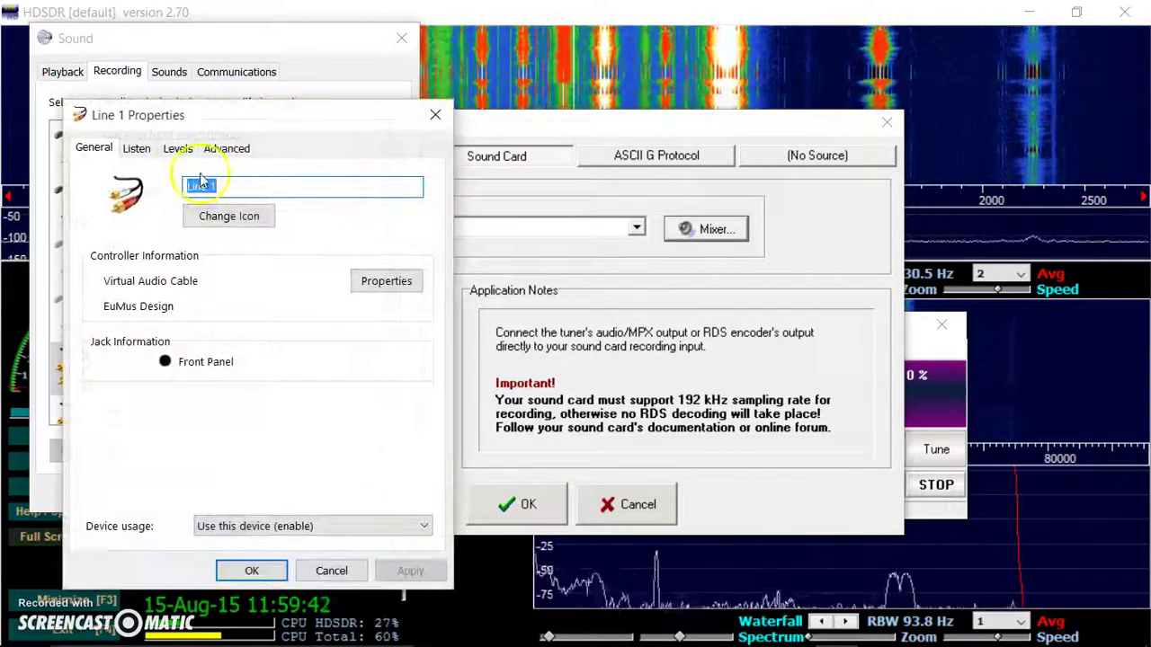
pyautogui.click(178, 157)
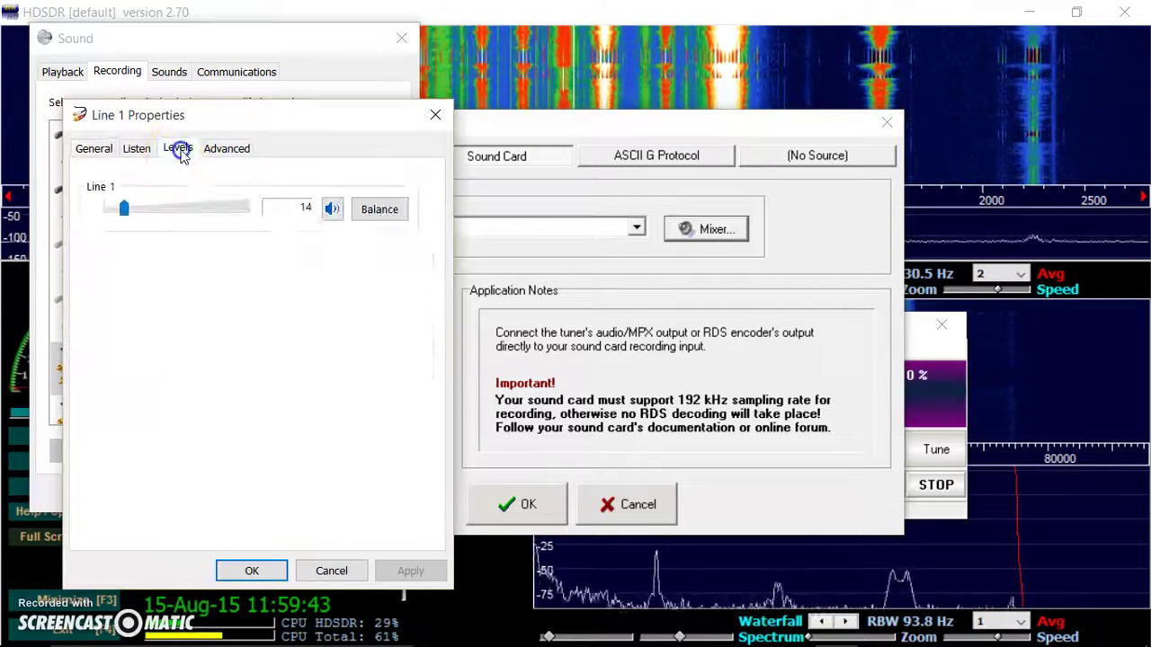
pyautogui.click(178, 210)
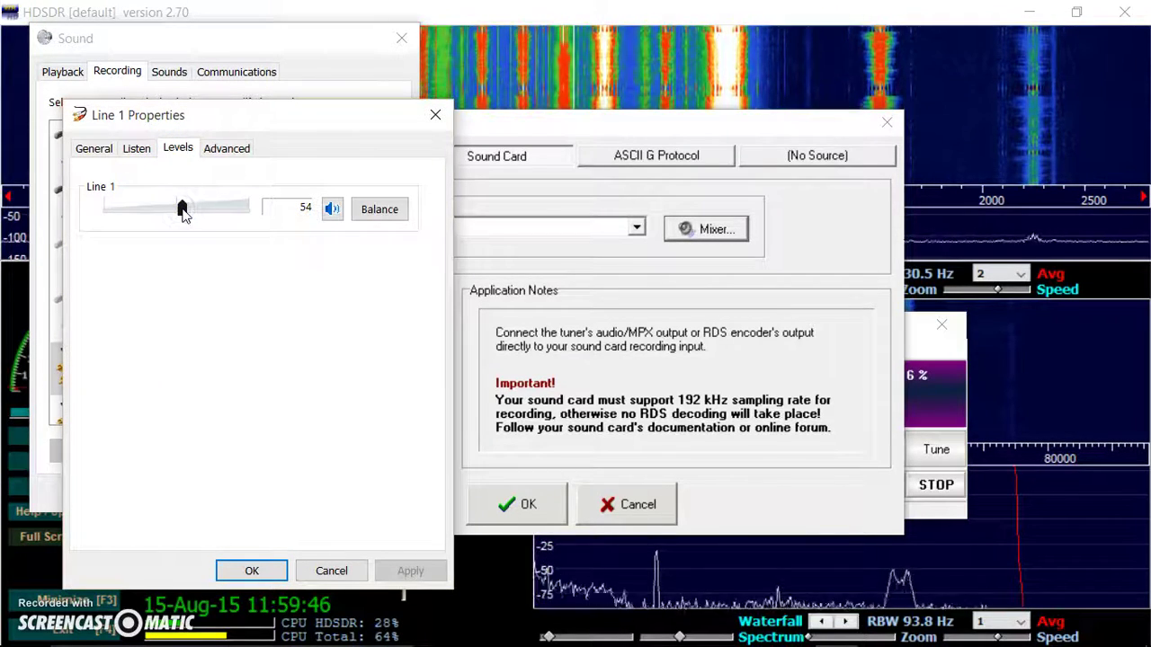
# Step: Set Line 1's default format to 2 channel, 16 bit, 192000 Hz and close Sound settings
pyautogui.click(226, 150)
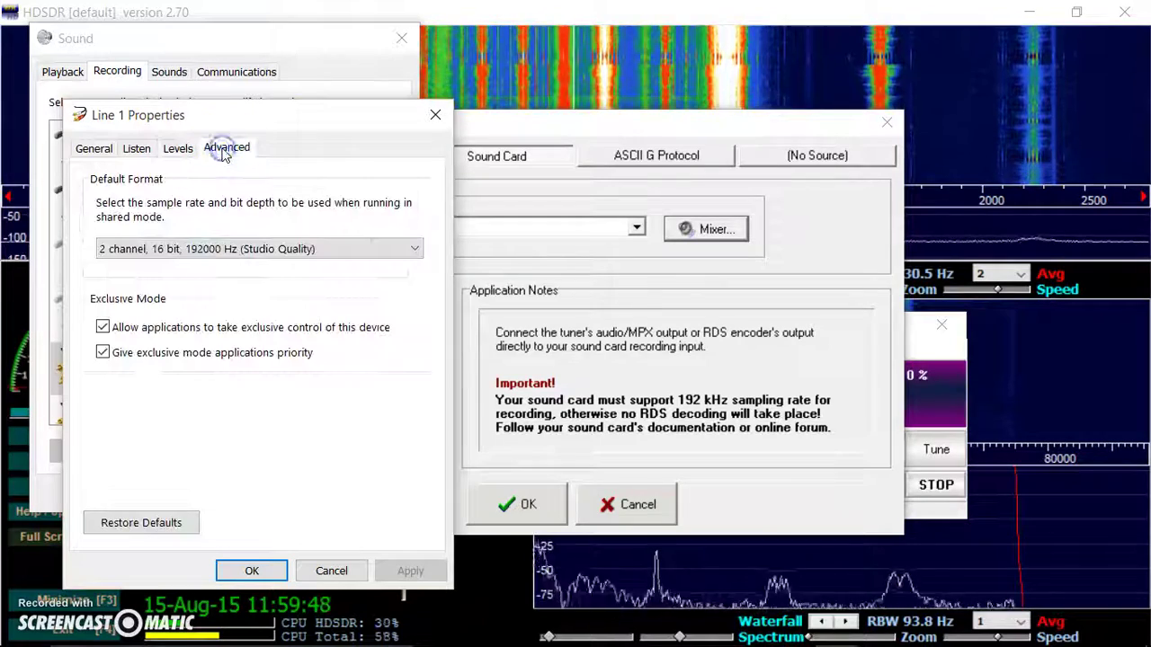
pyautogui.click(415, 250)
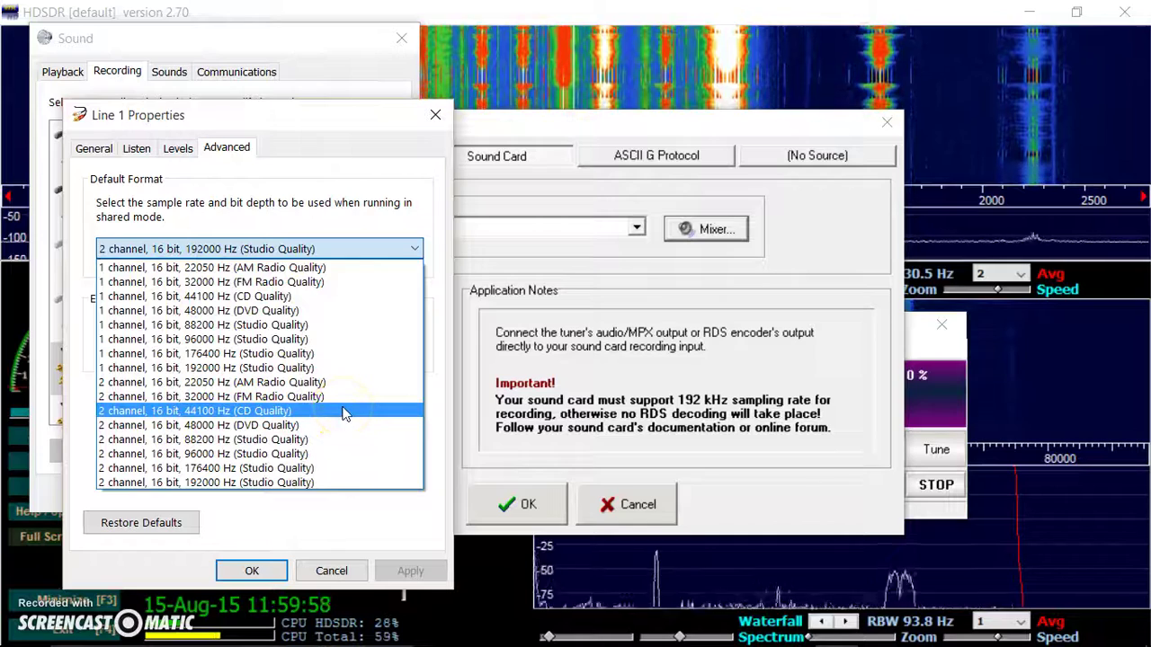
pyautogui.moveTo(343, 412); pyautogui.dragTo(297, 484)
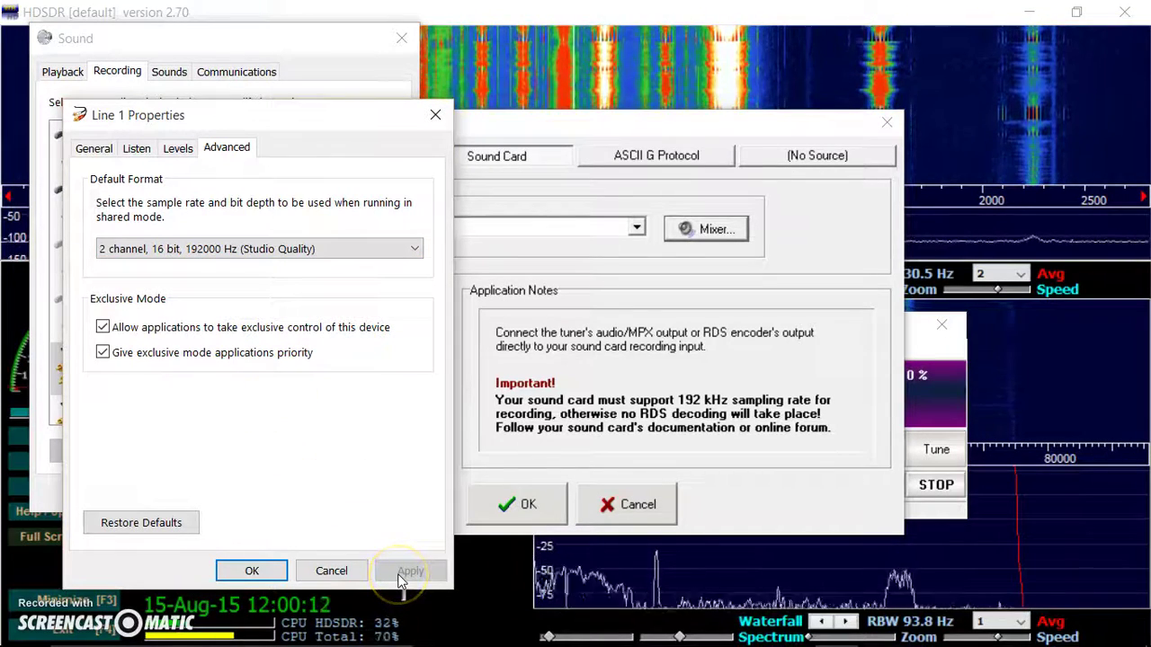
pyautogui.click(255, 571)
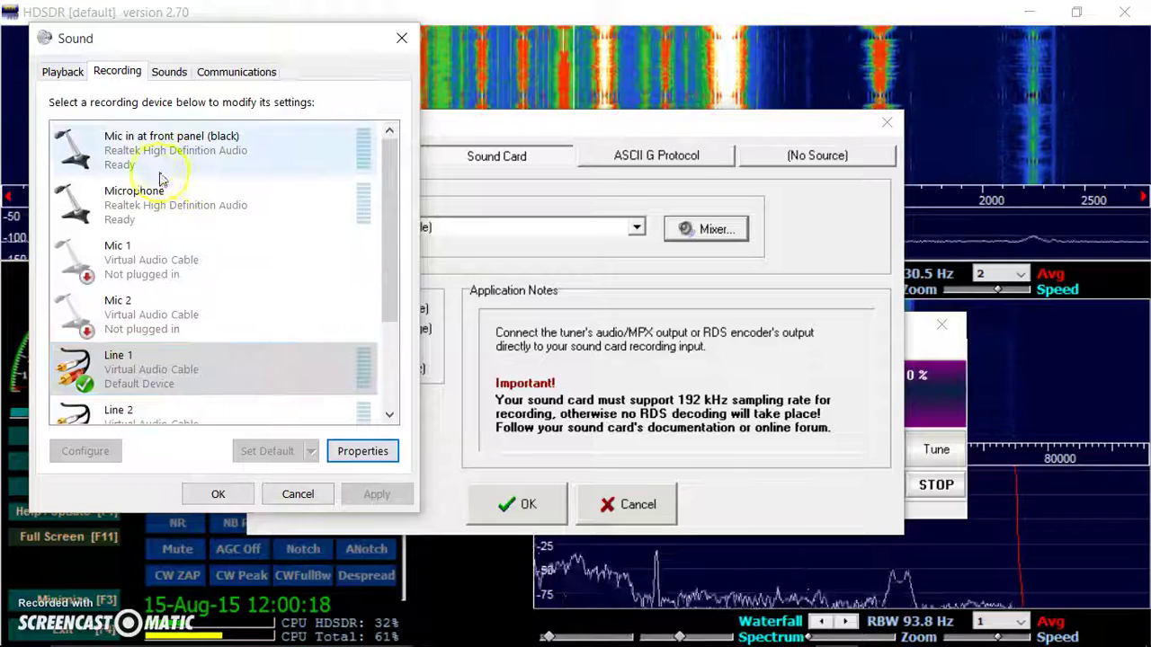
pyautogui.click(60, 72)
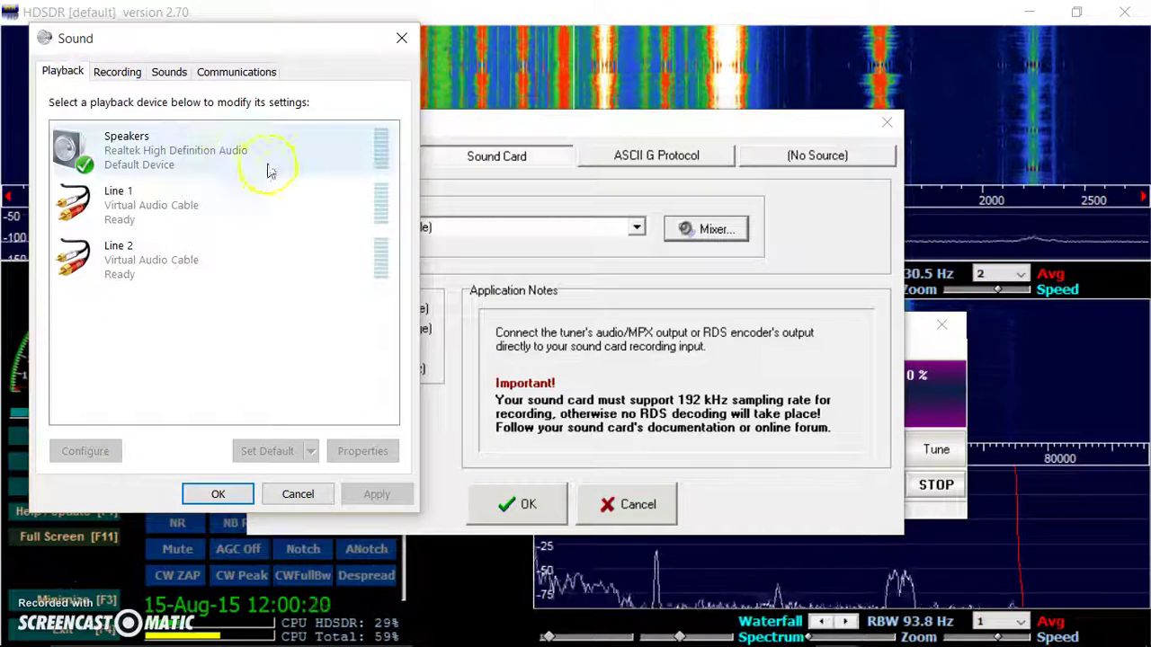
pyautogui.click(117, 72)
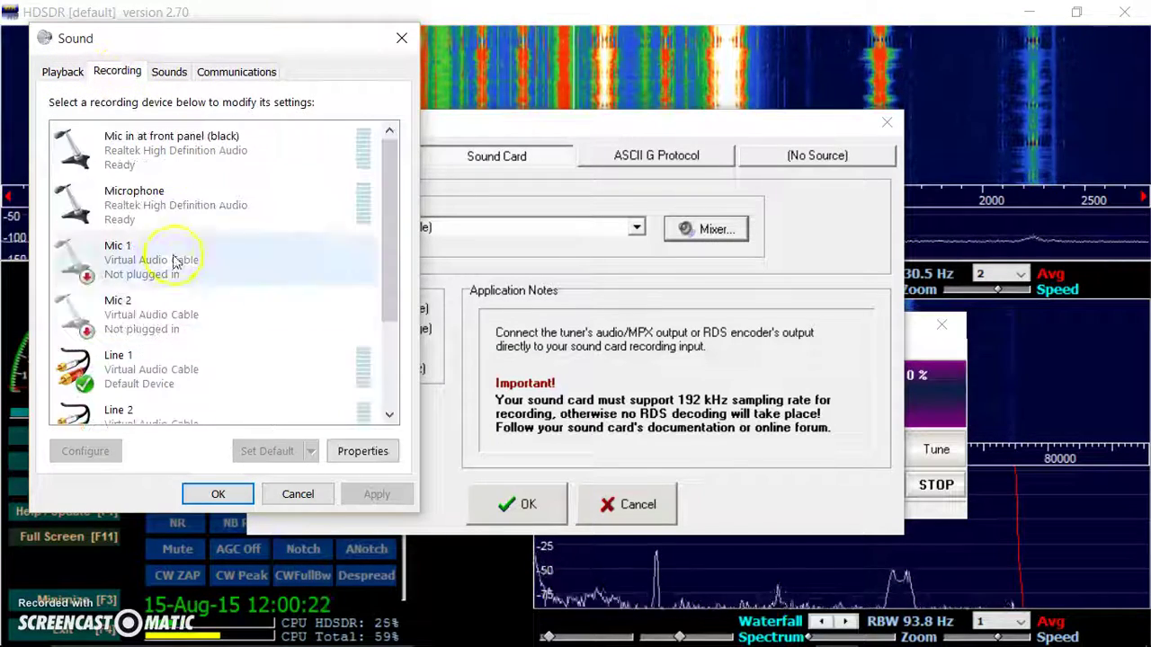
pyautogui.click(221, 495)
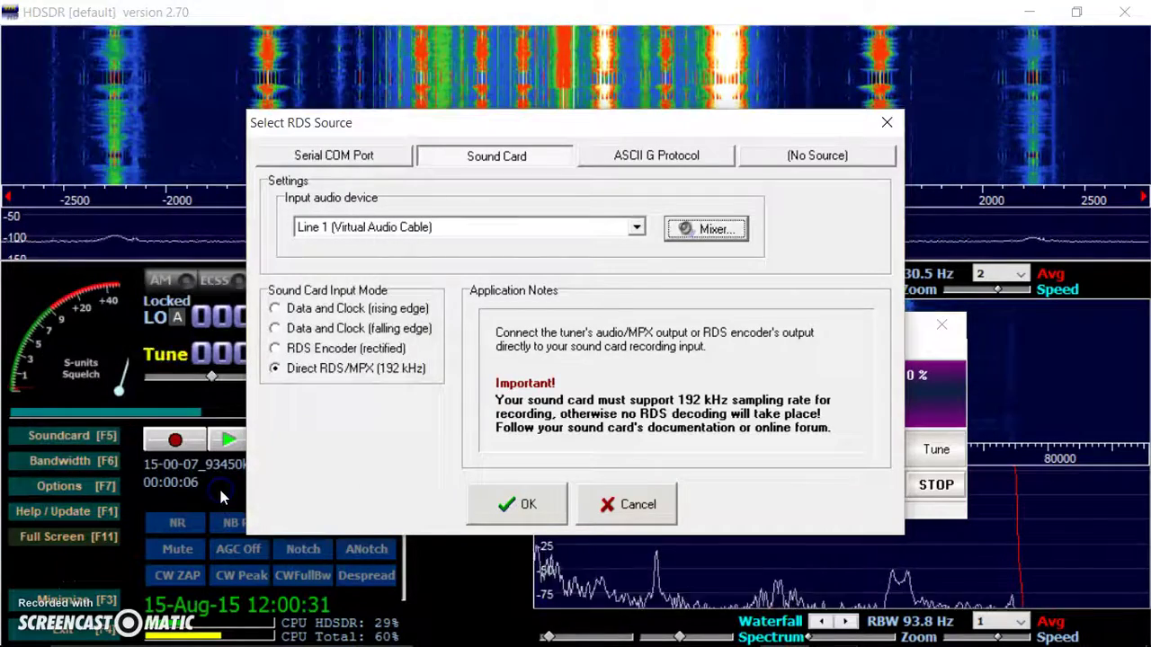
# Step: Cancel the RDS source dialog, widen FM bandwidth to 163932, and select 192000 Hz output
pyautogui.click(611, 509)
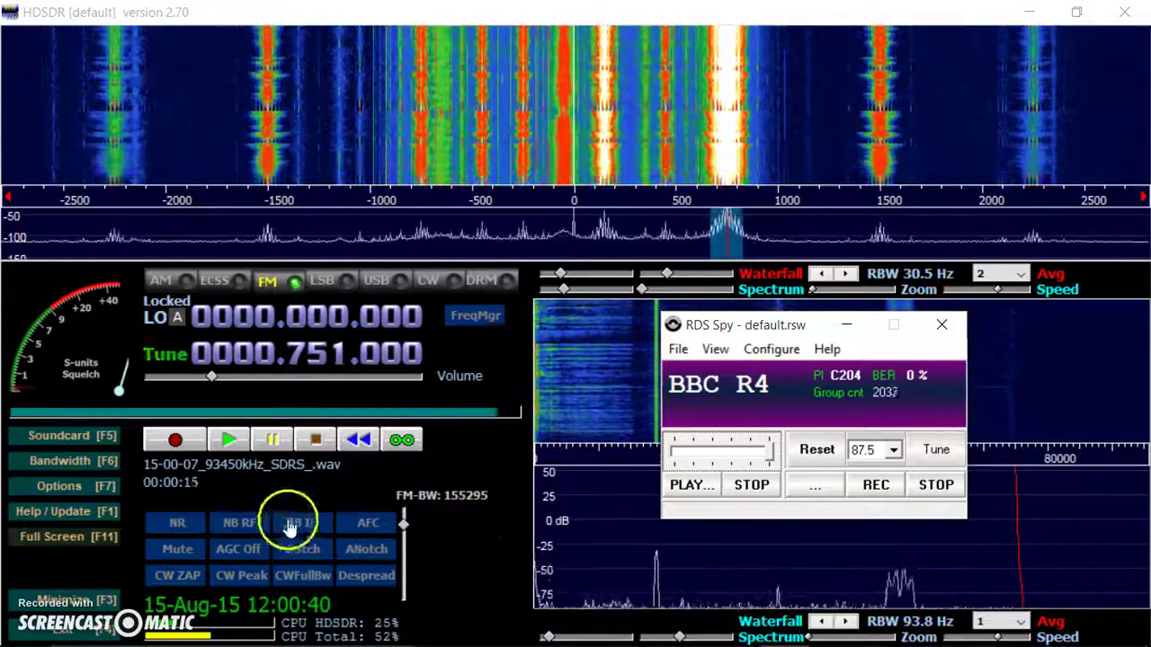
pyautogui.moveTo(406, 530)
pyautogui.mouseDown()
pyautogui.moveTo(401, 569)
pyautogui.moveTo(402, 521)
pyautogui.moveTo(402, 539)
pyautogui.mouseUp()
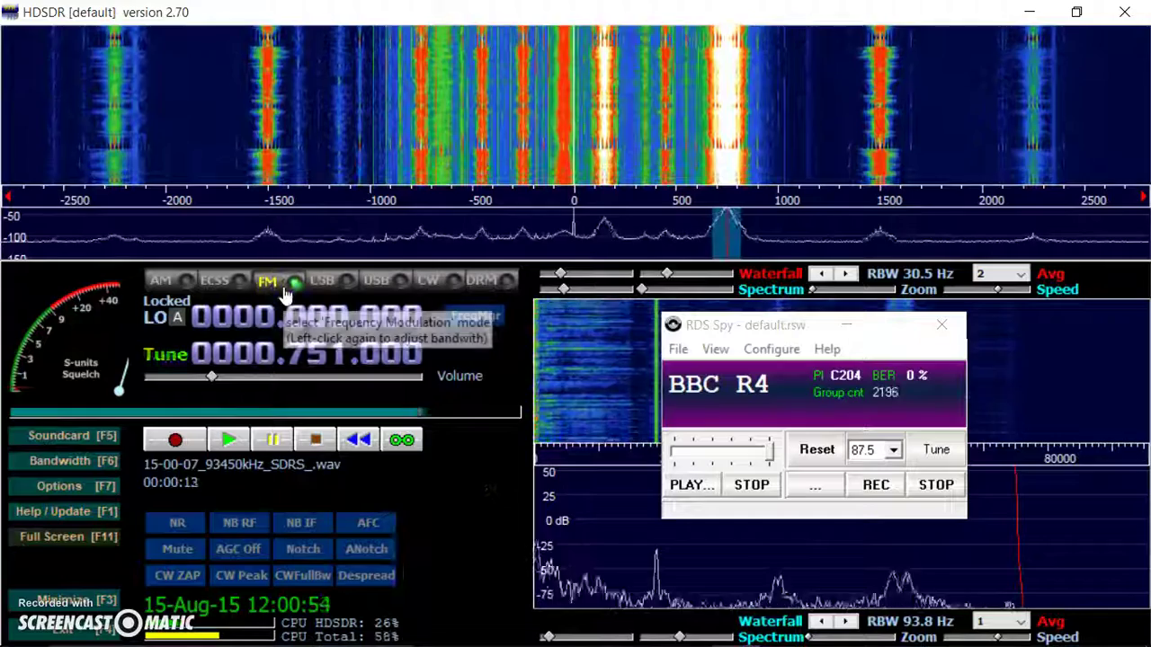
pyautogui.click(405, 534)
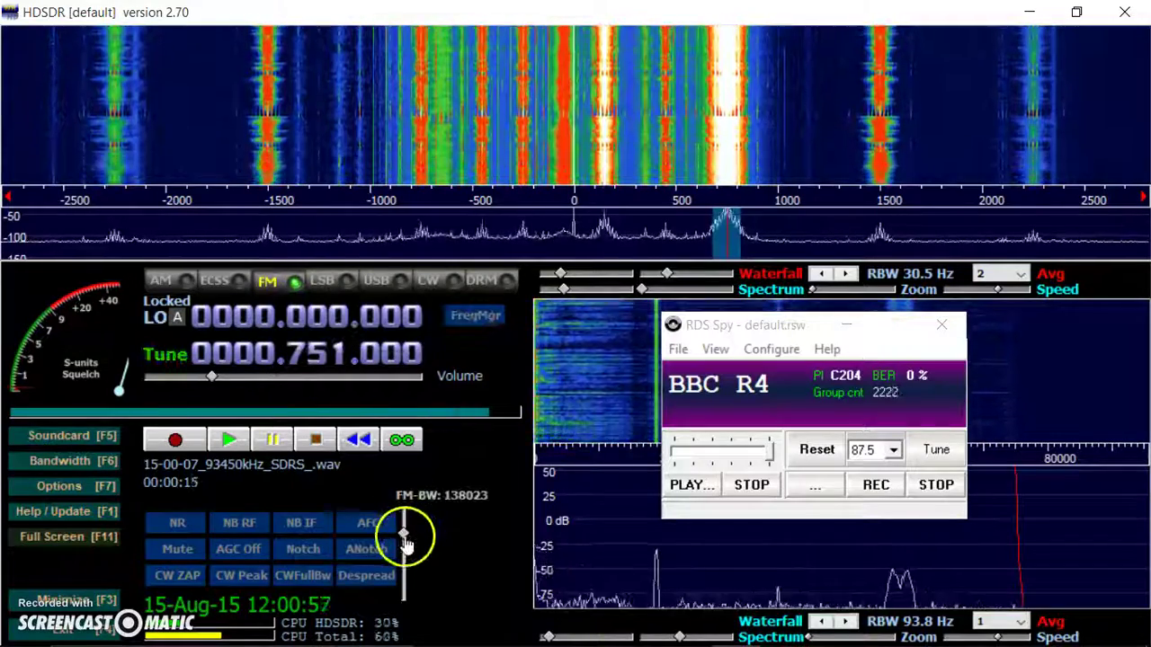
pyautogui.moveTo(406, 539); pyautogui.dragTo(404, 520)
pyautogui.click(99, 456)
pyautogui.click(256, 390)
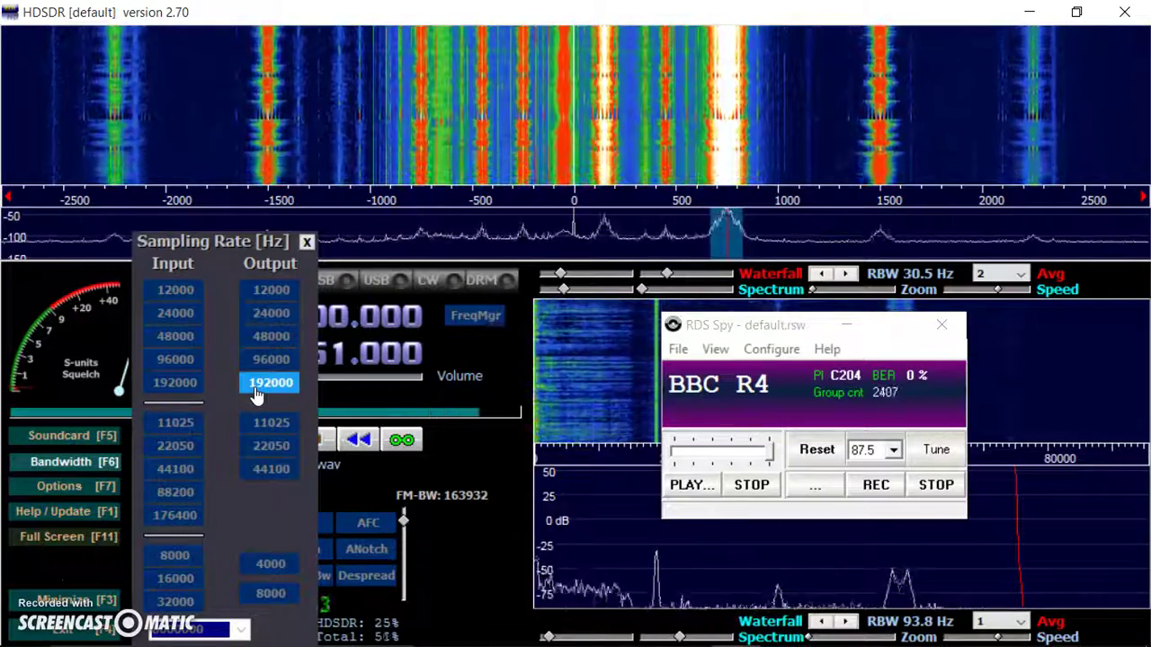
# Step: Reselect the 192000 Hz output rate and close the Sampling Rate panel
pyautogui.click(257, 289)
pyautogui.click(270, 382)
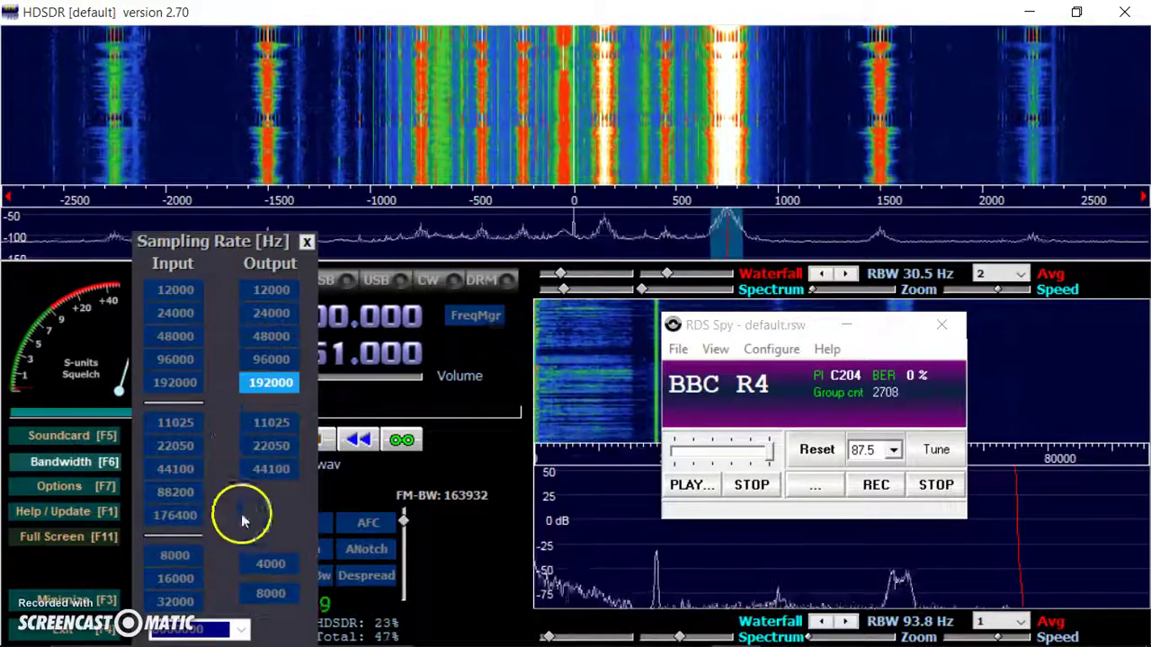
pyautogui.click(307, 242)
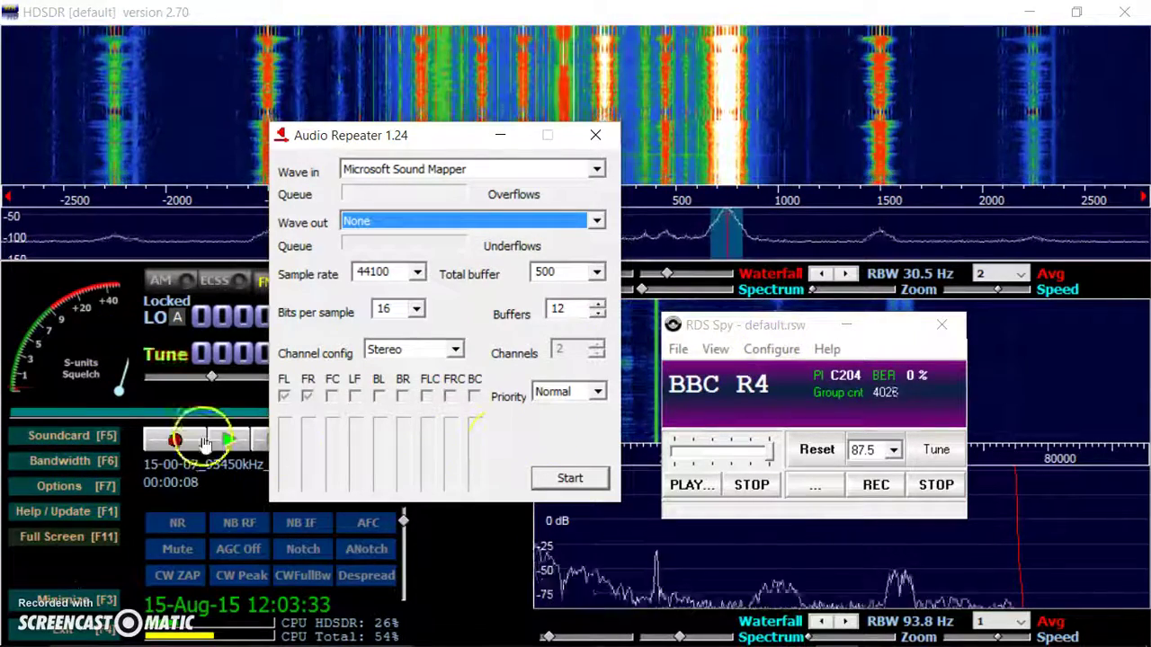
# Step: Set Audio Repeater's Wave in to Line 1 (Virtual Audio Cable)
pyautogui.click(99, 434)
pyautogui.click(693, 389)
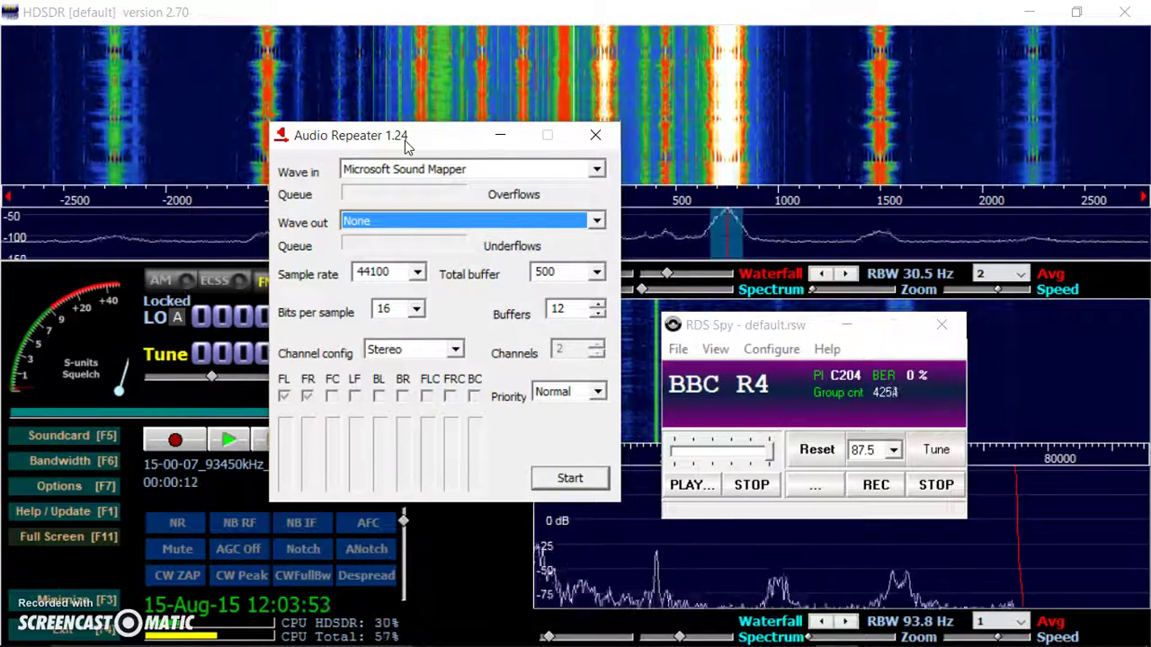
pyautogui.click(342, 147)
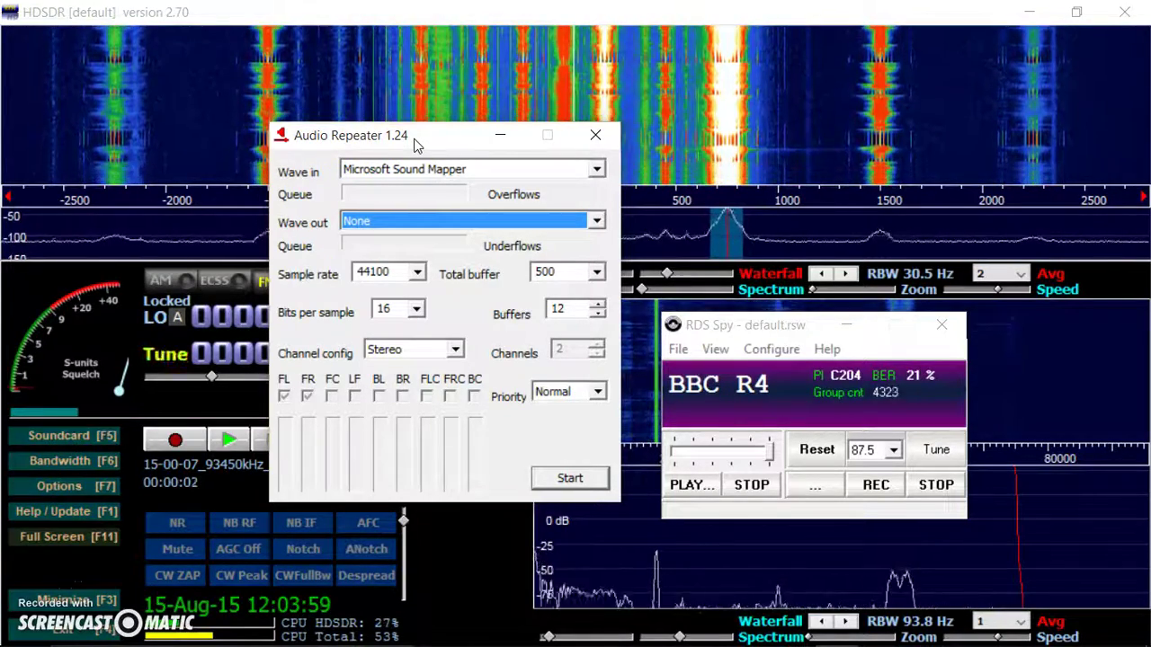
pyautogui.click(363, 147)
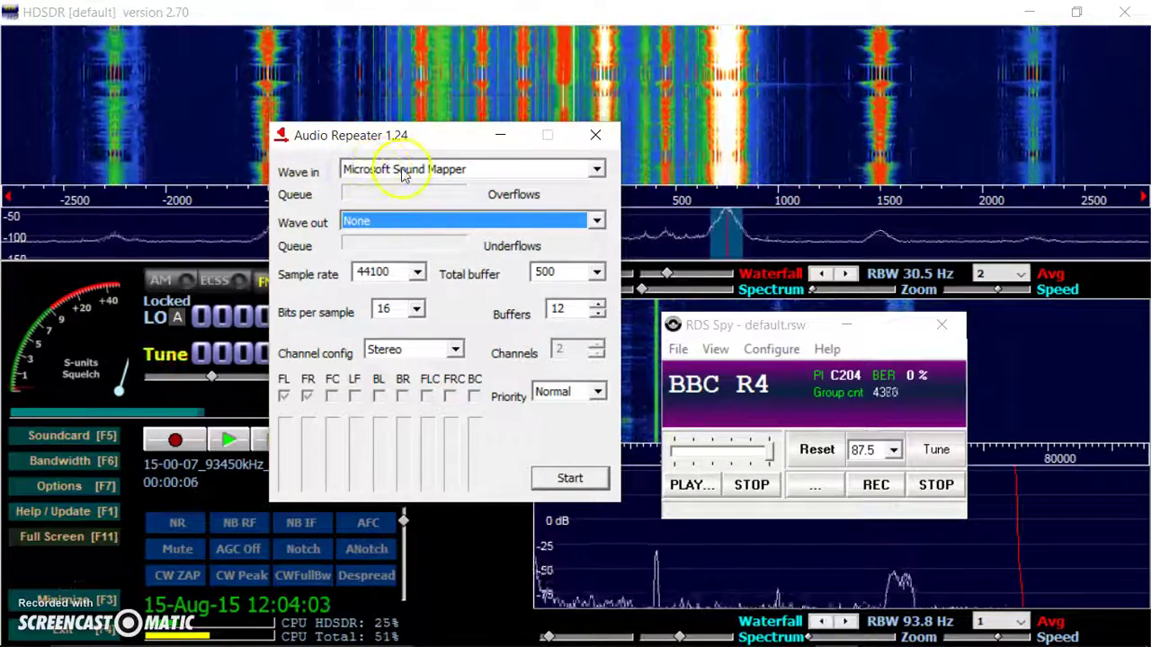
pyautogui.click(597, 171)
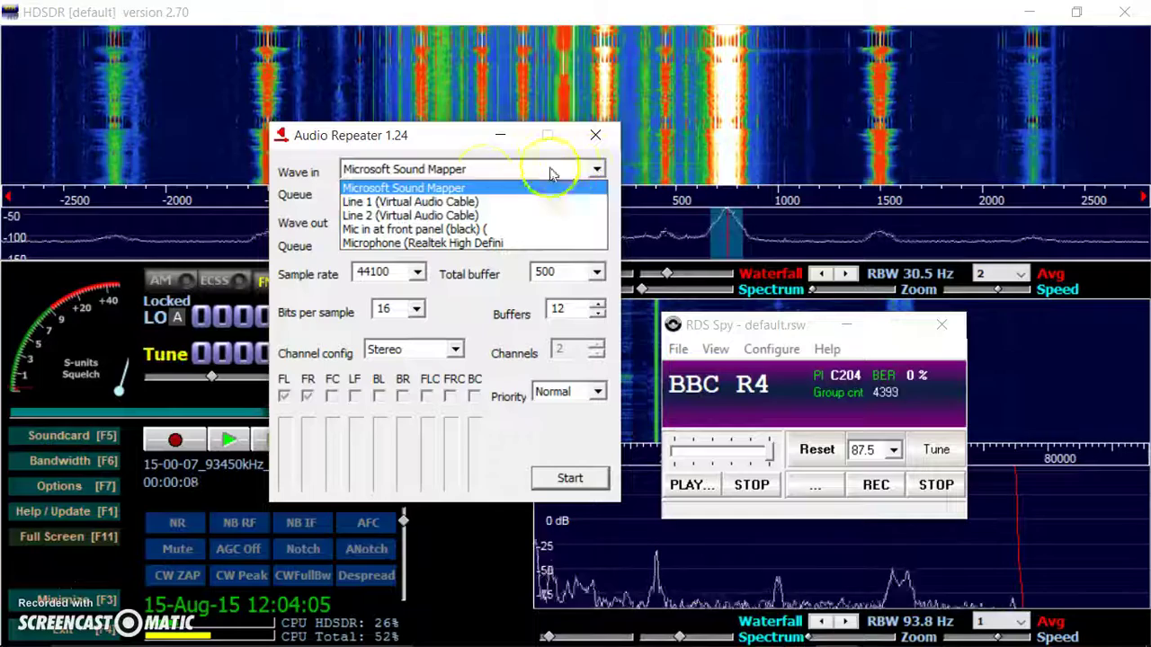
pyautogui.click(446, 202)
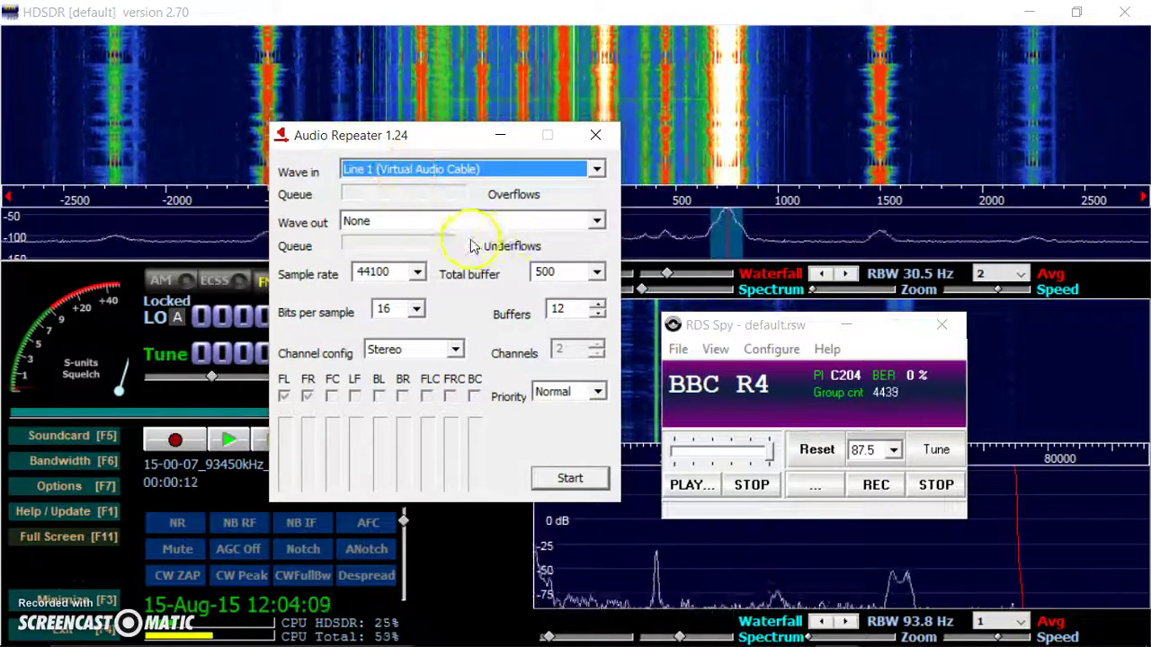
pyautogui.click(597, 225)
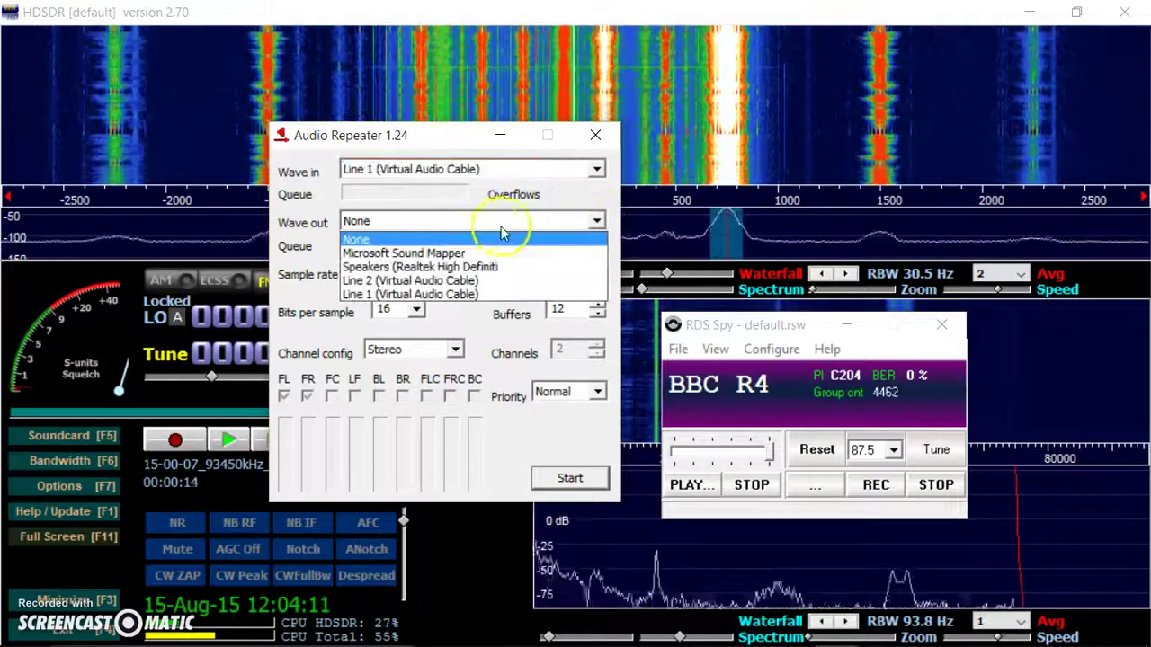
# Step: Set Wave out to Speakers (Realtek) and start repeating audio from Line 1
pyautogui.click(429, 268)
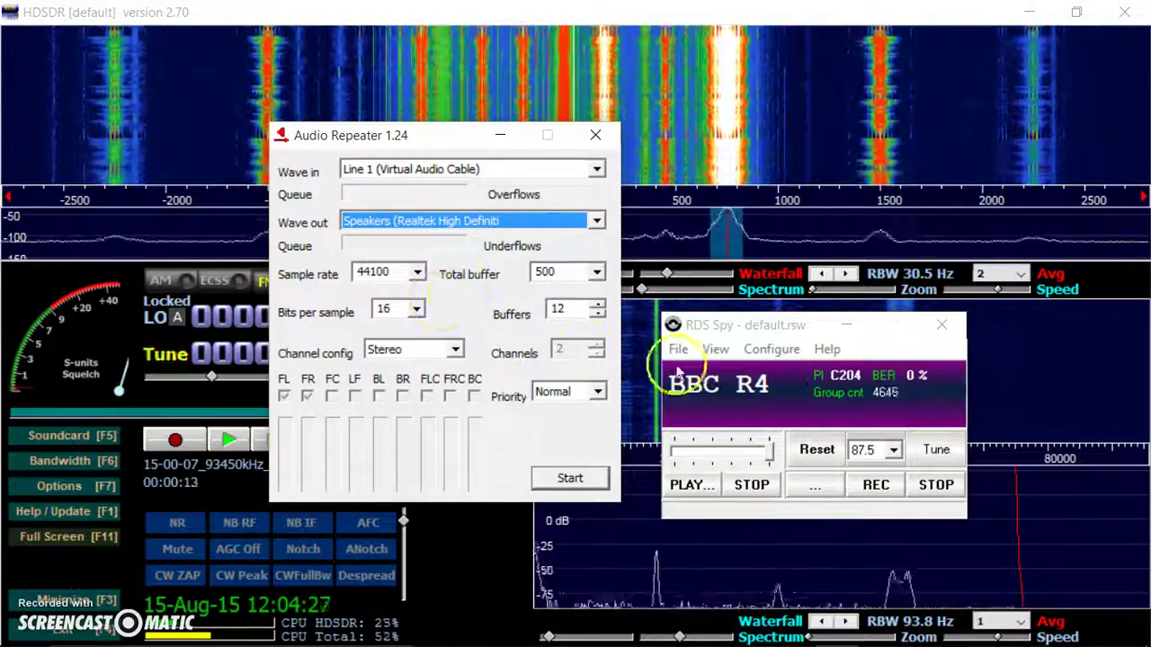
pyautogui.click(563, 481)
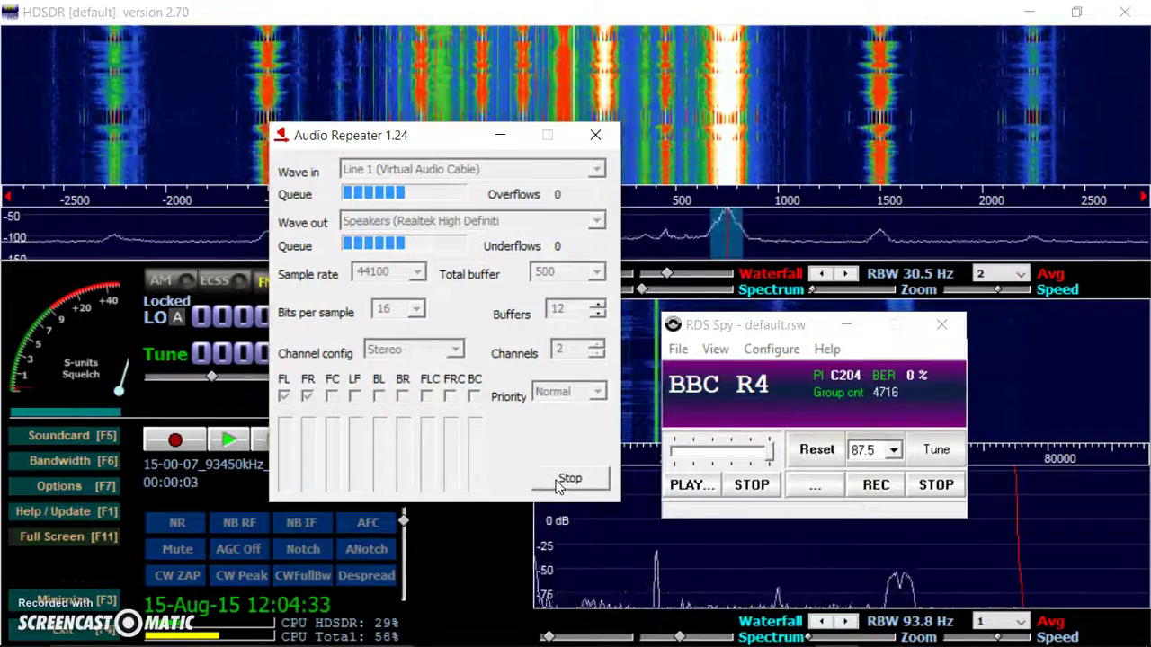
pyautogui.click(401, 228)
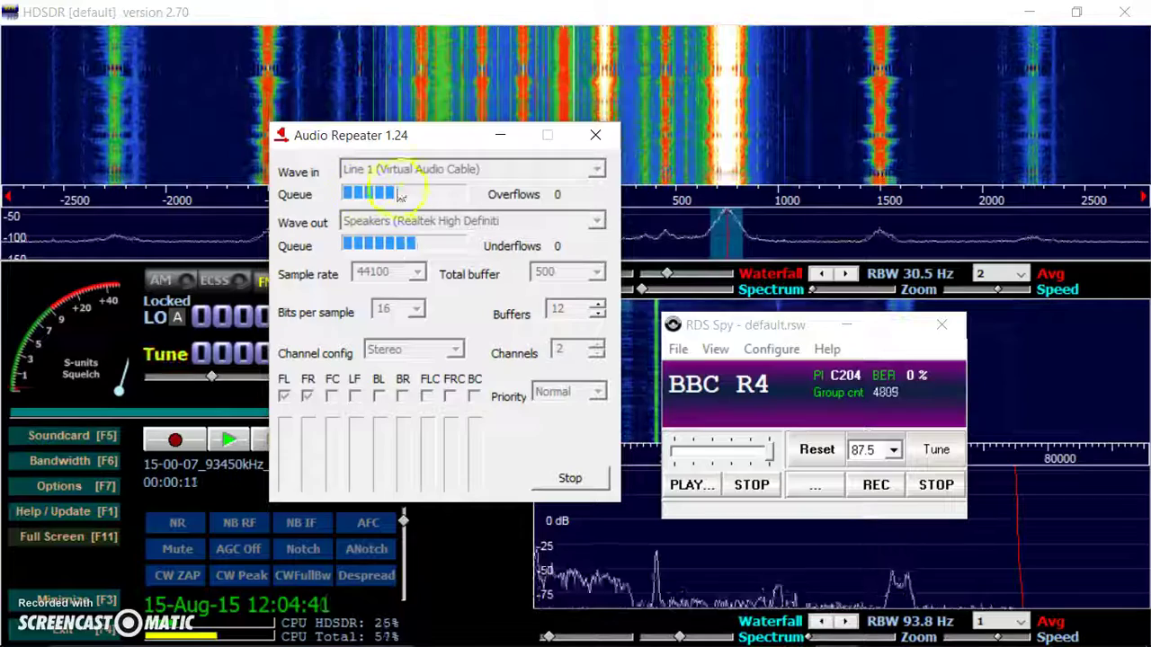